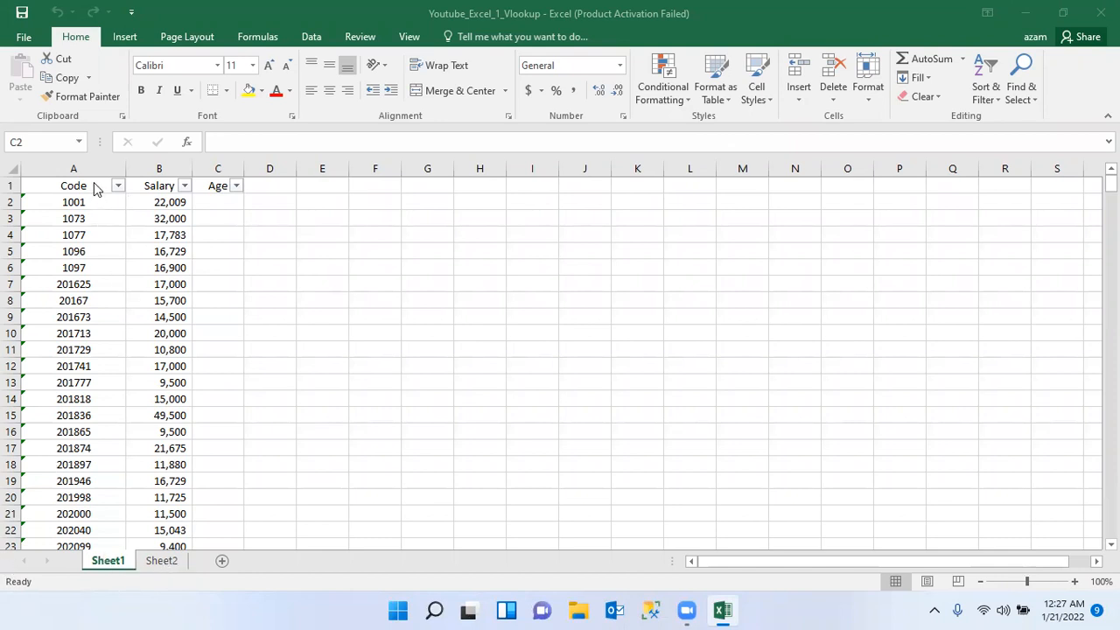
Step: Review the Code and Salary records on Sheet1 down to the last row
scroll(99, 483, "down", 20)
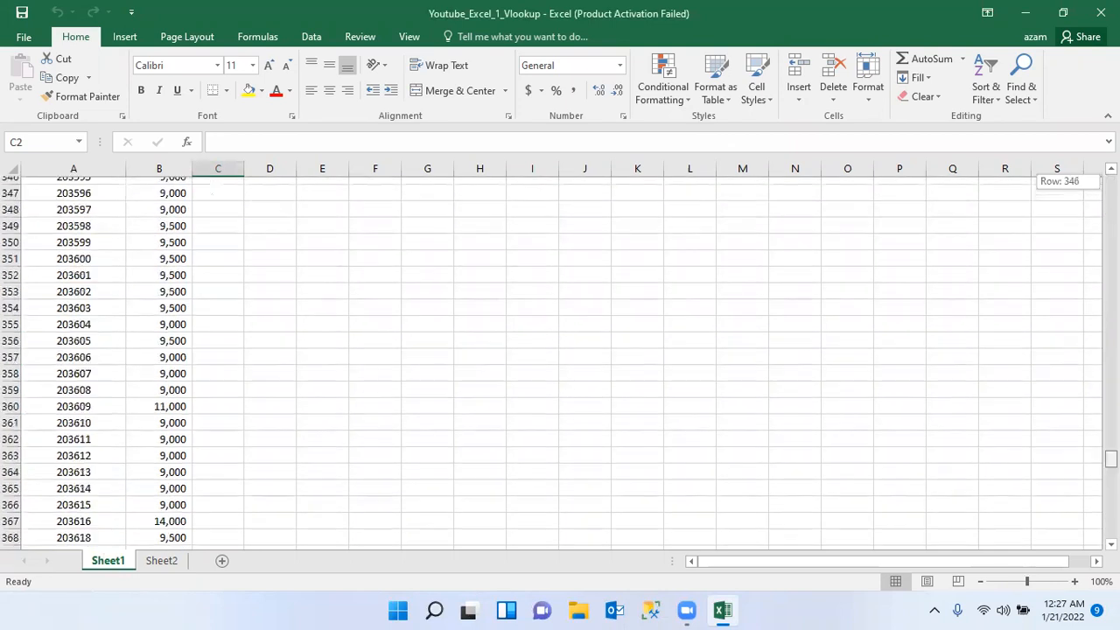
left_click_drag(72, 531, 92, 468)
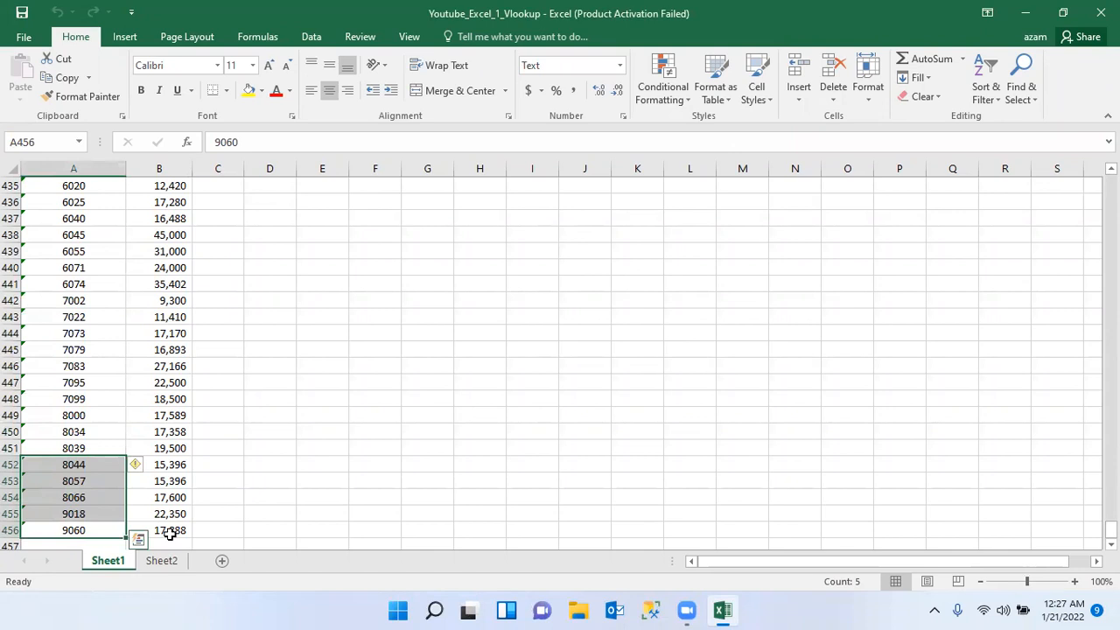
left_click(166, 532)
left_click_drag(75, 317, 175, 318)
left_click_drag(75, 253, 168, 256)
left_click_drag(76, 218, 167, 219)
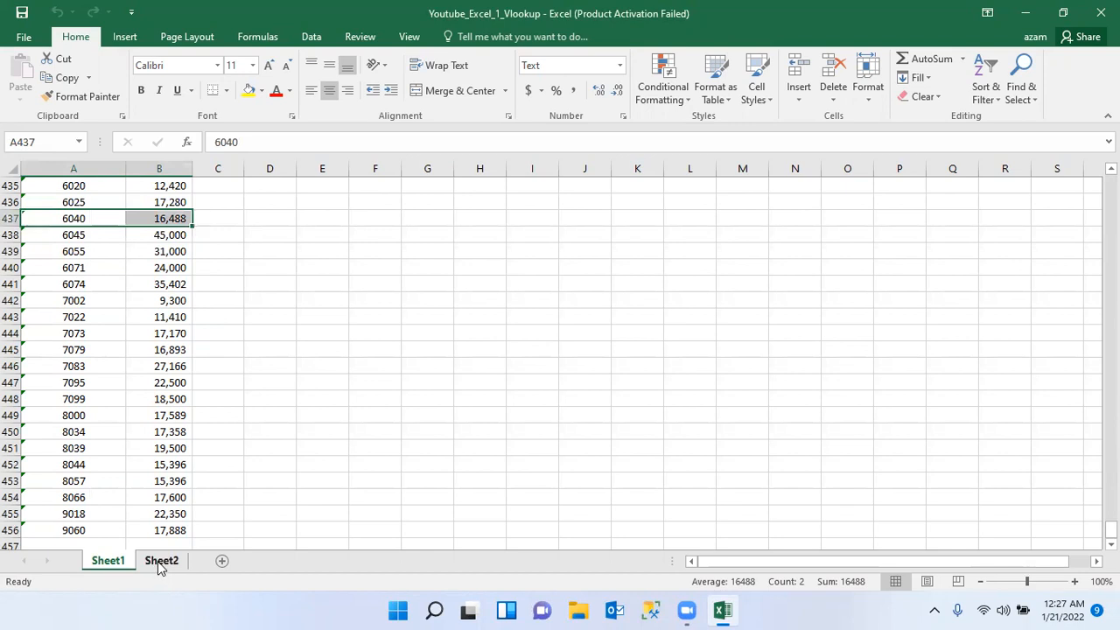
Step: Examine the Code and Age records on Sheet2 alongside the code list on Sheet1
left_click(158, 561)
left_click_drag(53, 186, 94, 201)
left_click(100, 185)
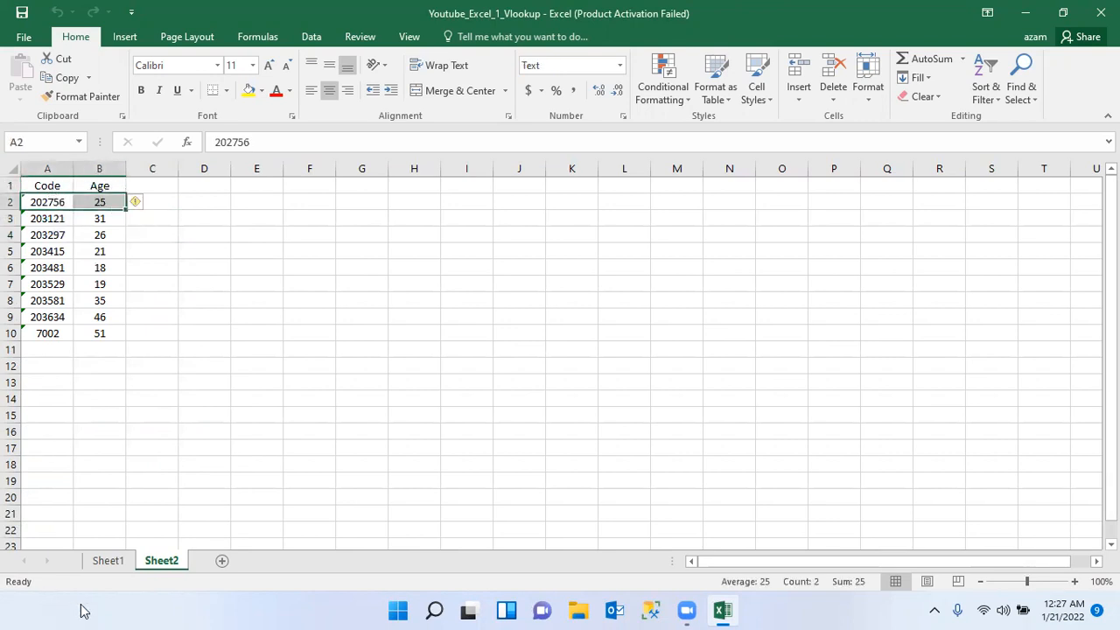
left_click(107, 562)
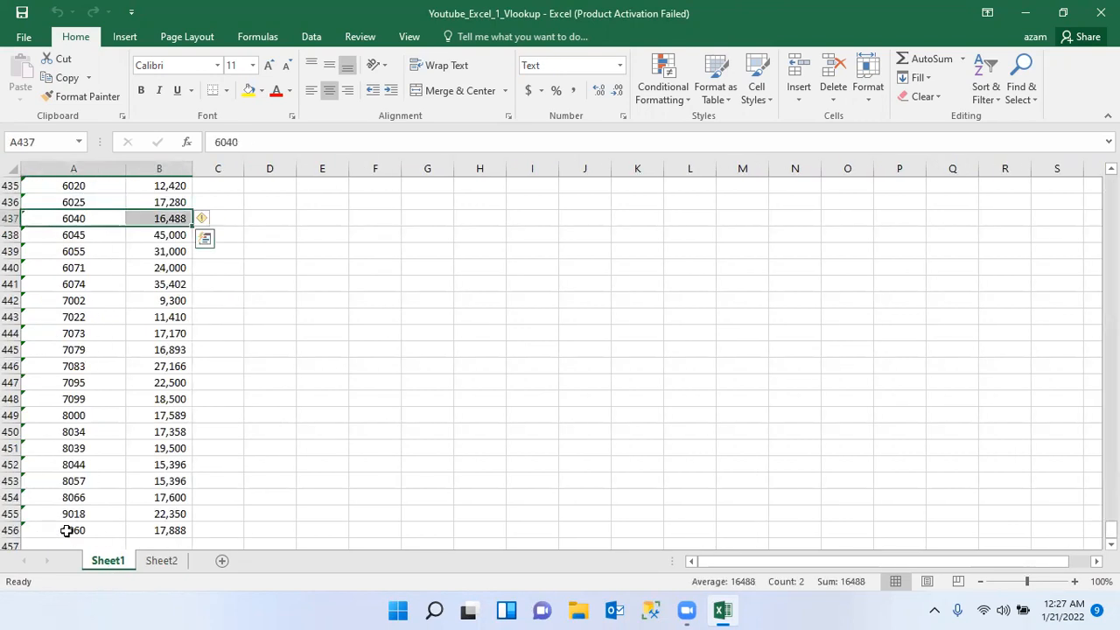
left_click(161, 561)
left_click_drag(52, 186, 48, 333)
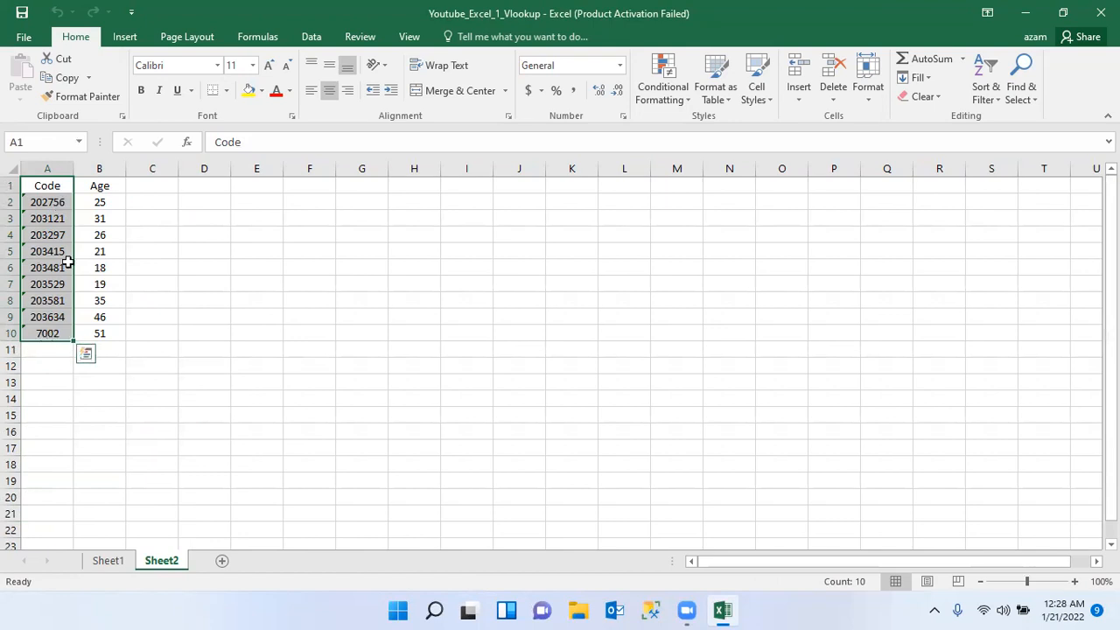
left_click_drag(52, 203, 96, 202)
left_click_drag(31, 248, 96, 251)
Step: Compare the codes at the start of Sheet1 with the Sheet2 codes and their ages, checking the Age column on Sheet1
left_click(109, 563)
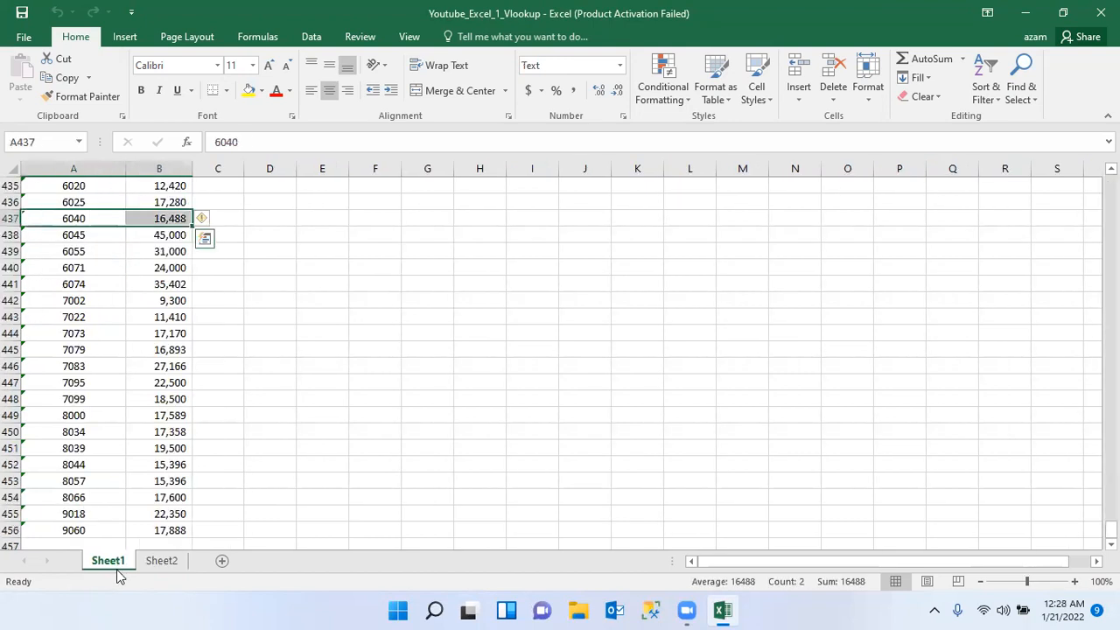
left_click_drag(1112, 530, 1111, 182)
left_click(93, 201)
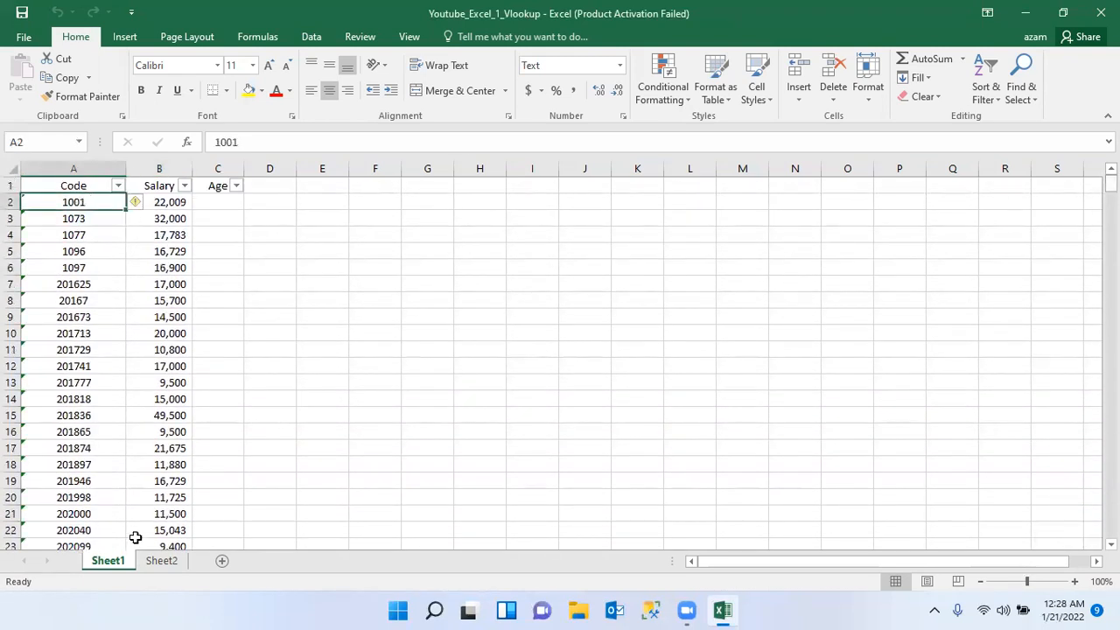
left_click(220, 202)
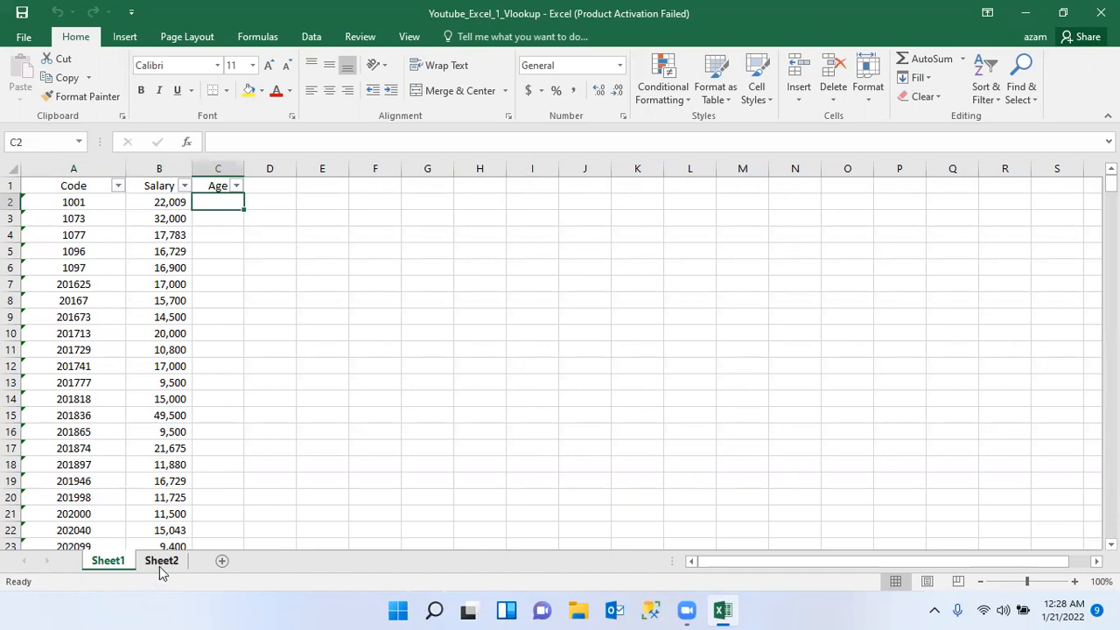
left_click_drag(76, 203, 64, 439)
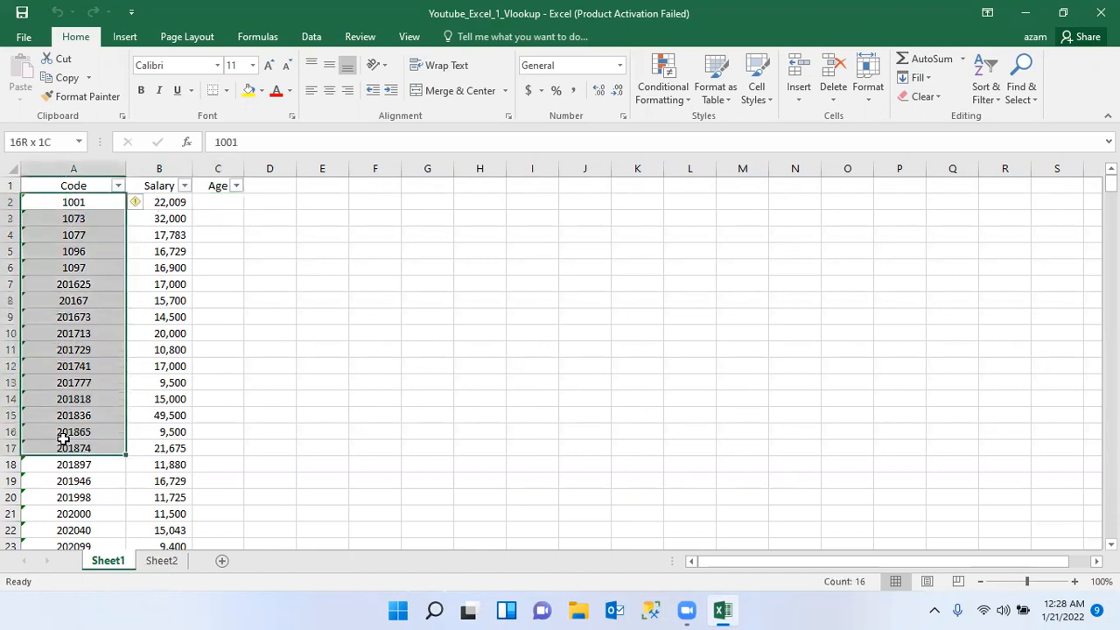
left_click(161, 560)
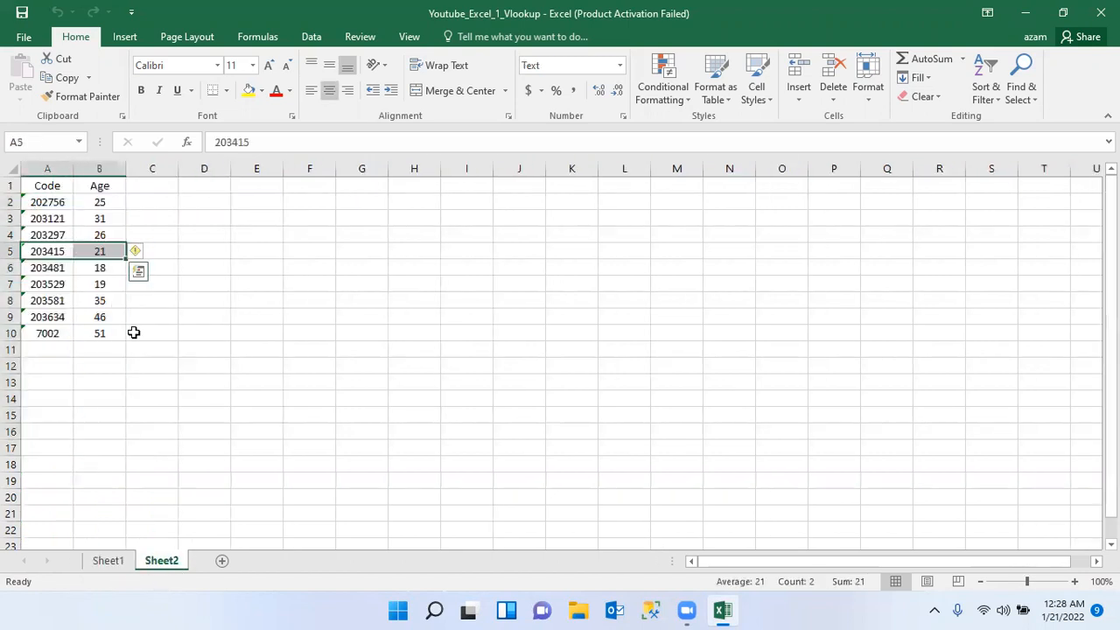
left_click_drag(54, 200, 58, 333)
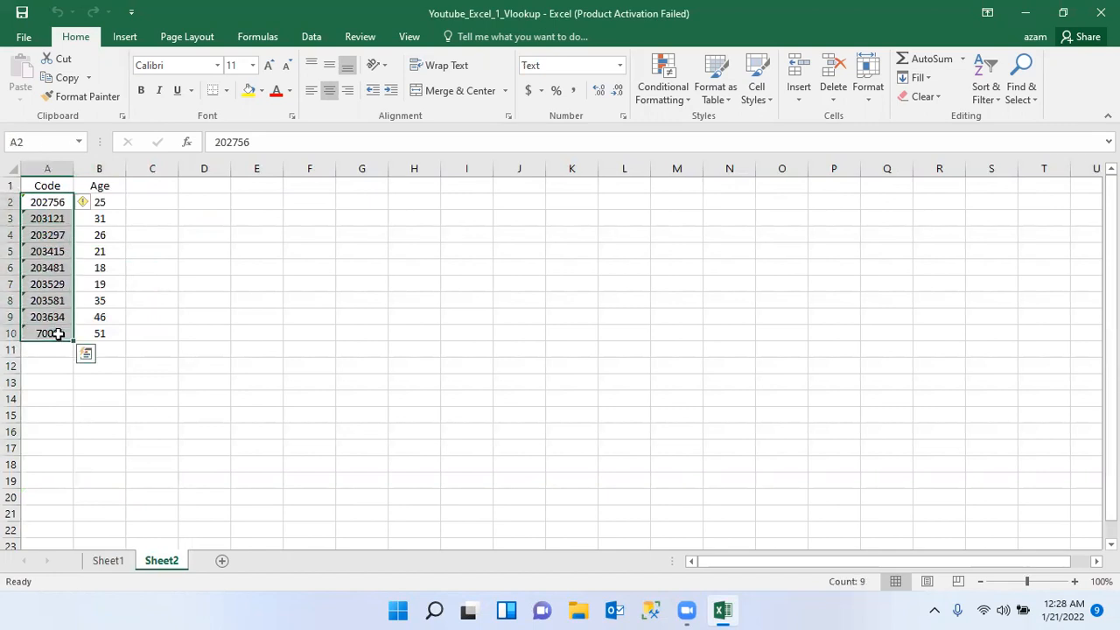
left_click(112, 234)
left_click(97, 560)
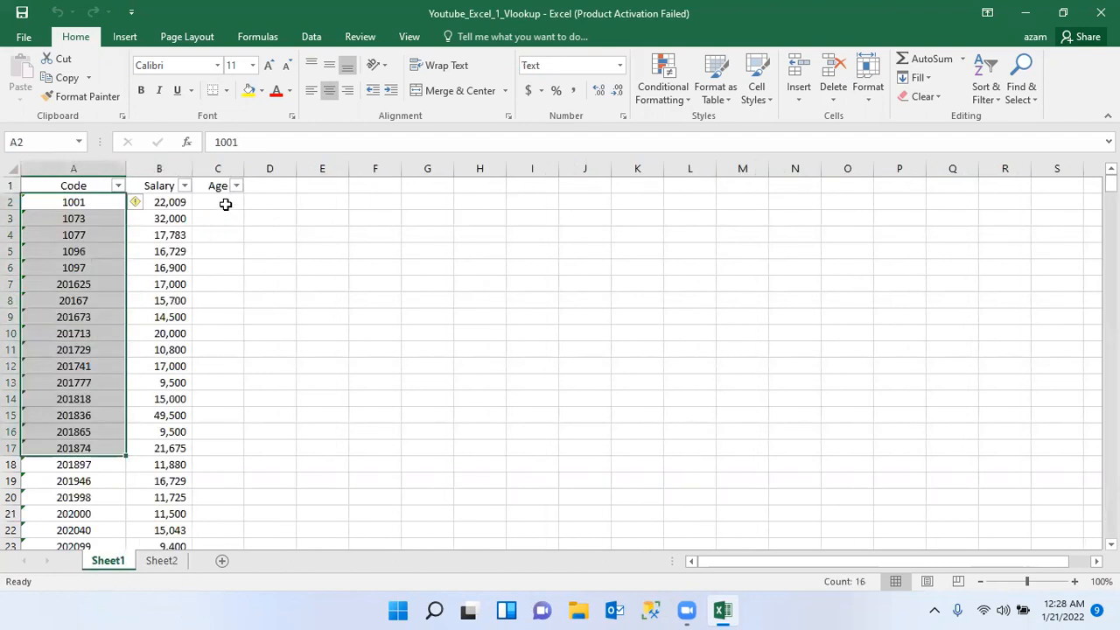
Step: Begin a VLOOKUP formula in cell C2 of Sheet1 with A2 as the lookup value
left_click(225, 204)
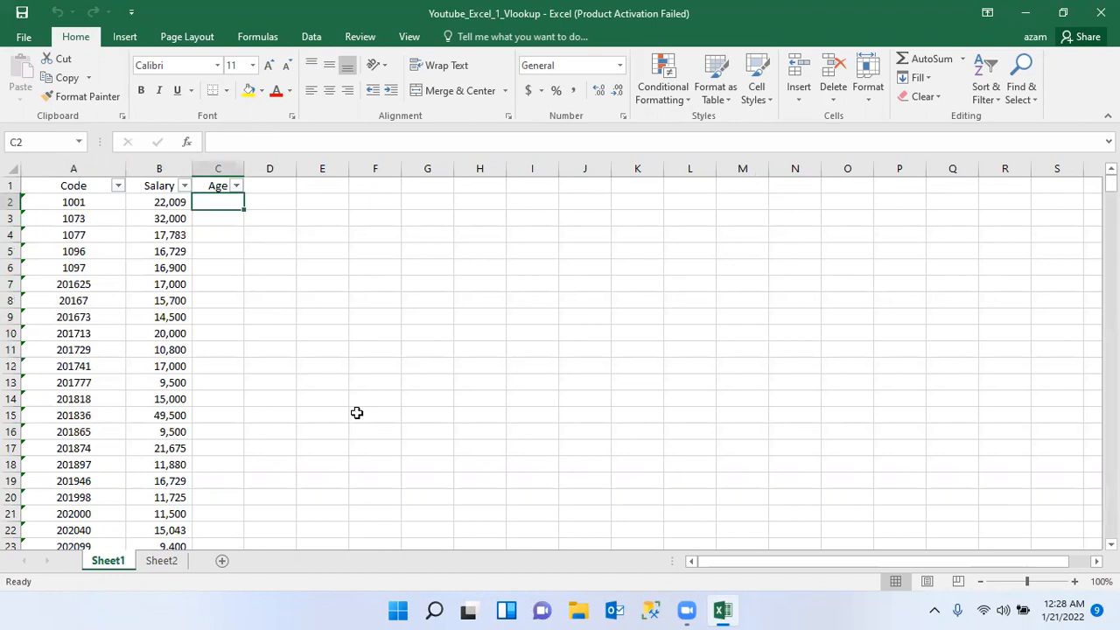
type("=")
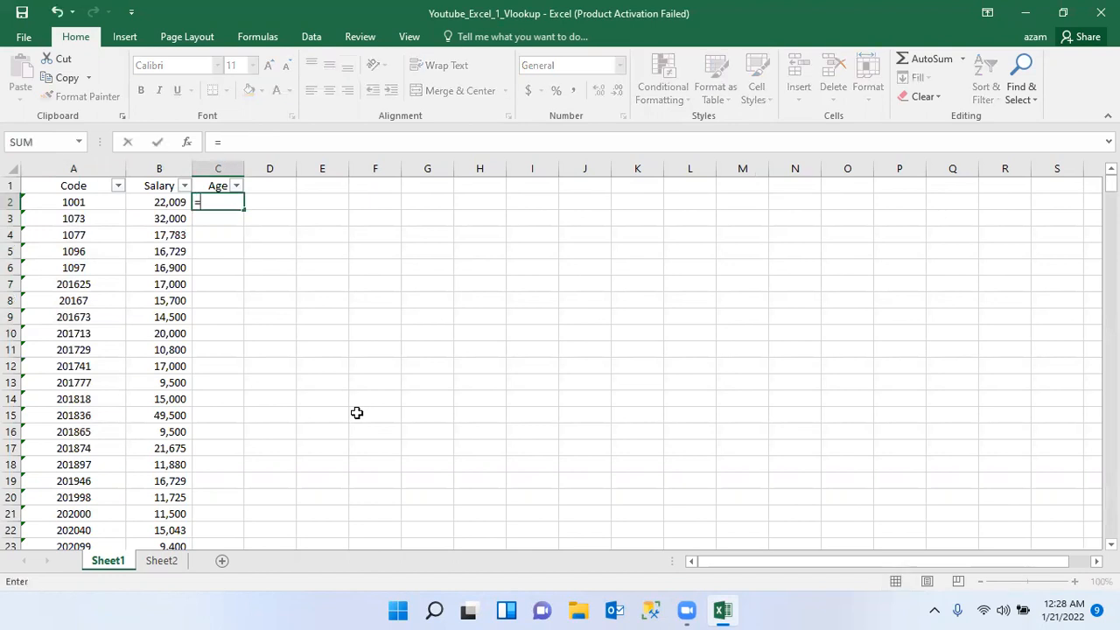
type("VL")
key("Tab")
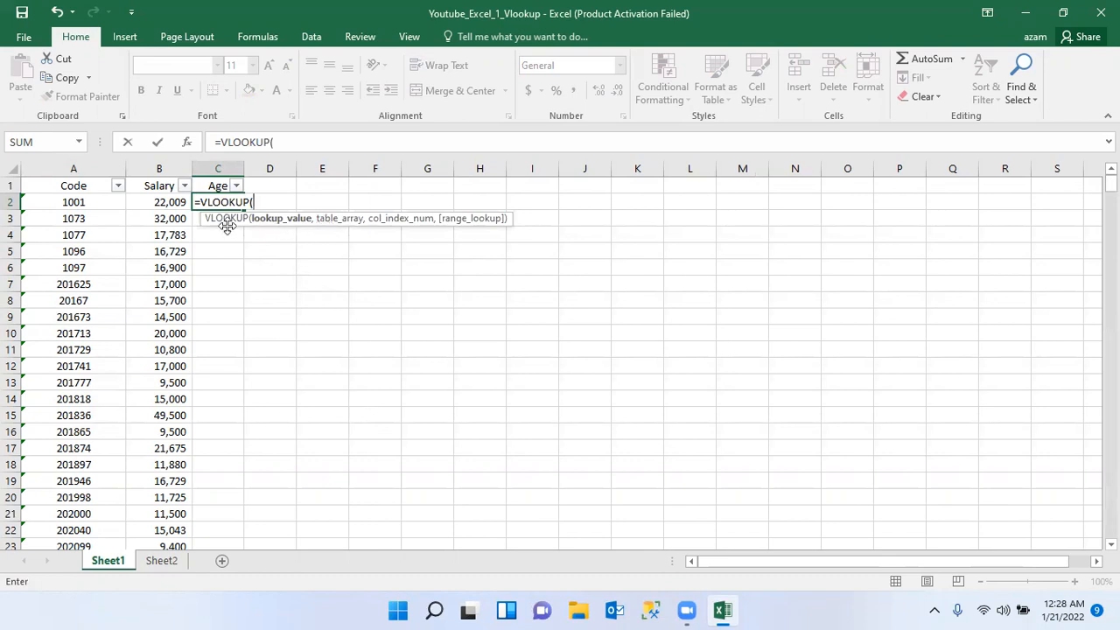
left_click(85, 202)
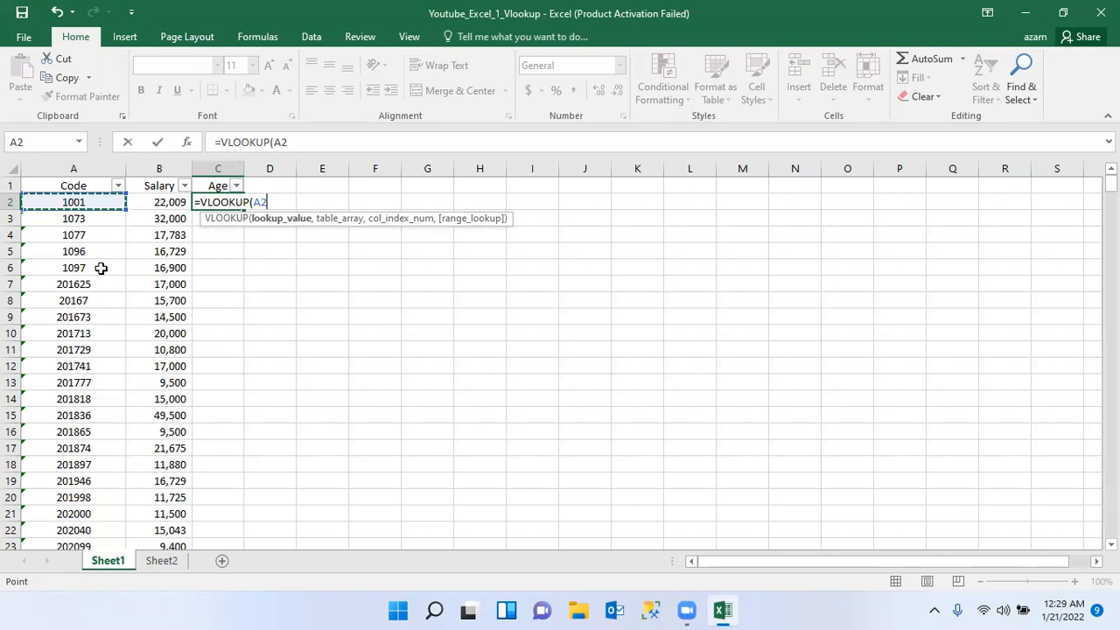
type(",")
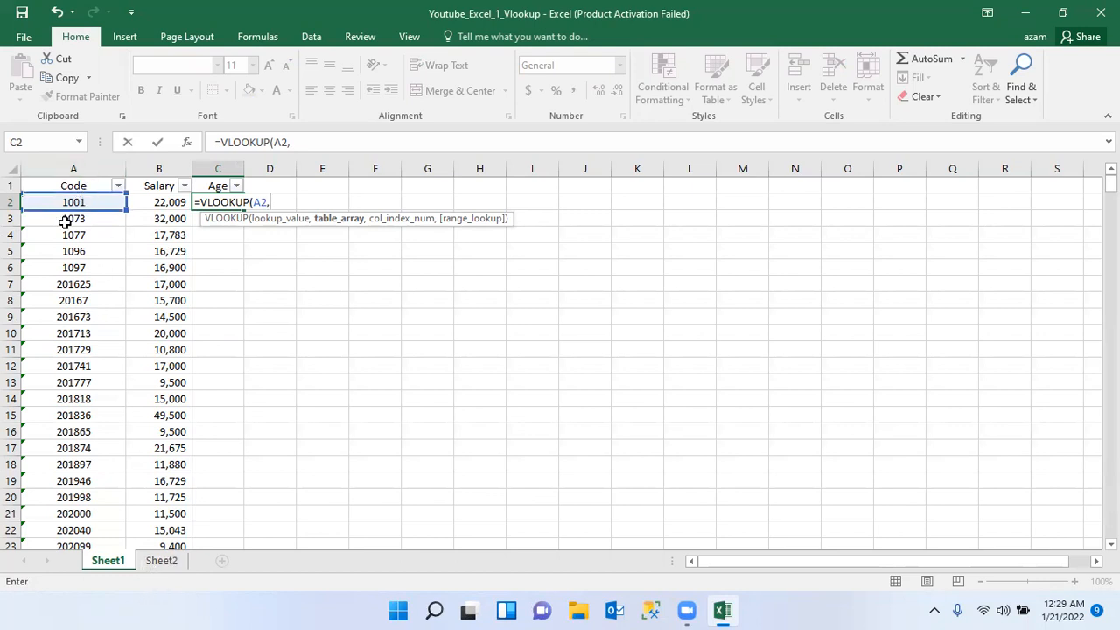
Step: Set the VLOOKUP table array to columns A:B of Sheet2
left_click(159, 562)
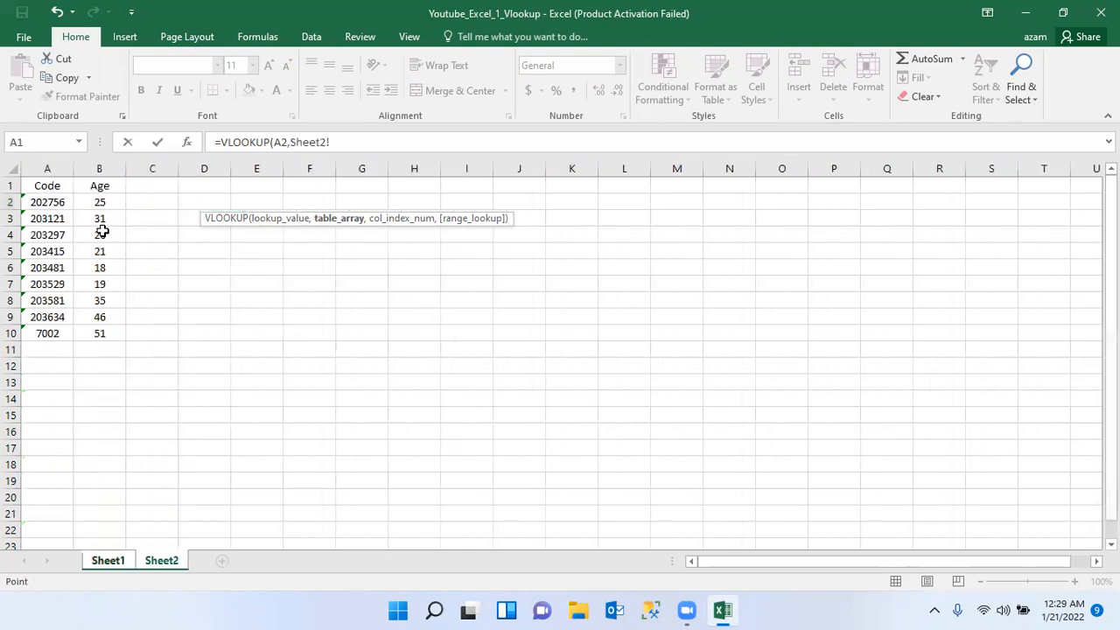
left_click(54, 169)
left_click_drag(59, 170, 96, 170)
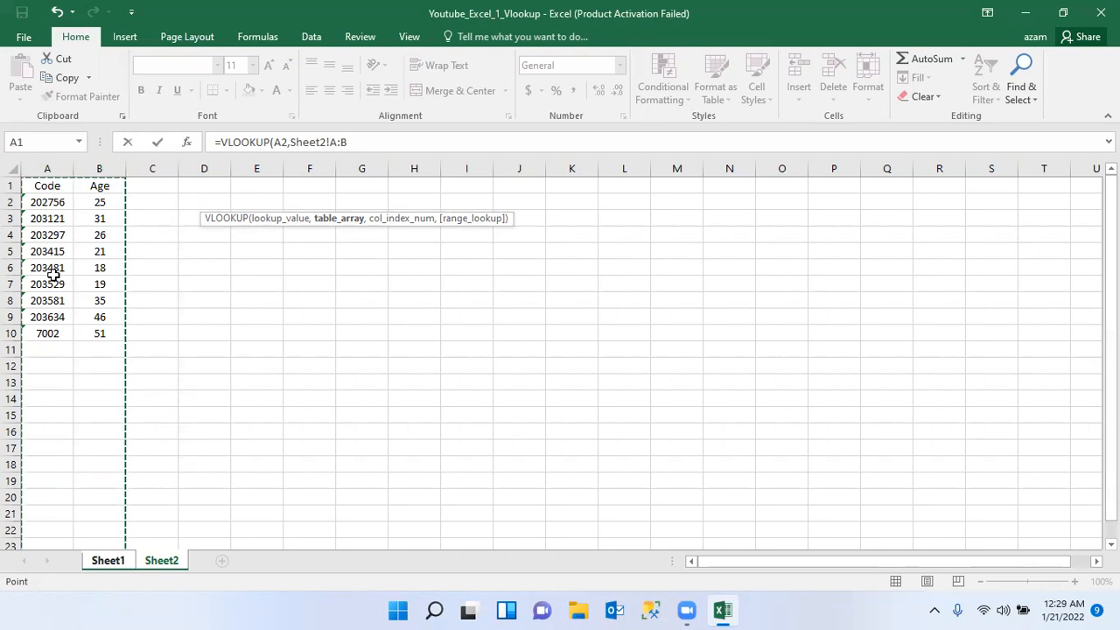
left_click_drag(48, 168, 98, 168)
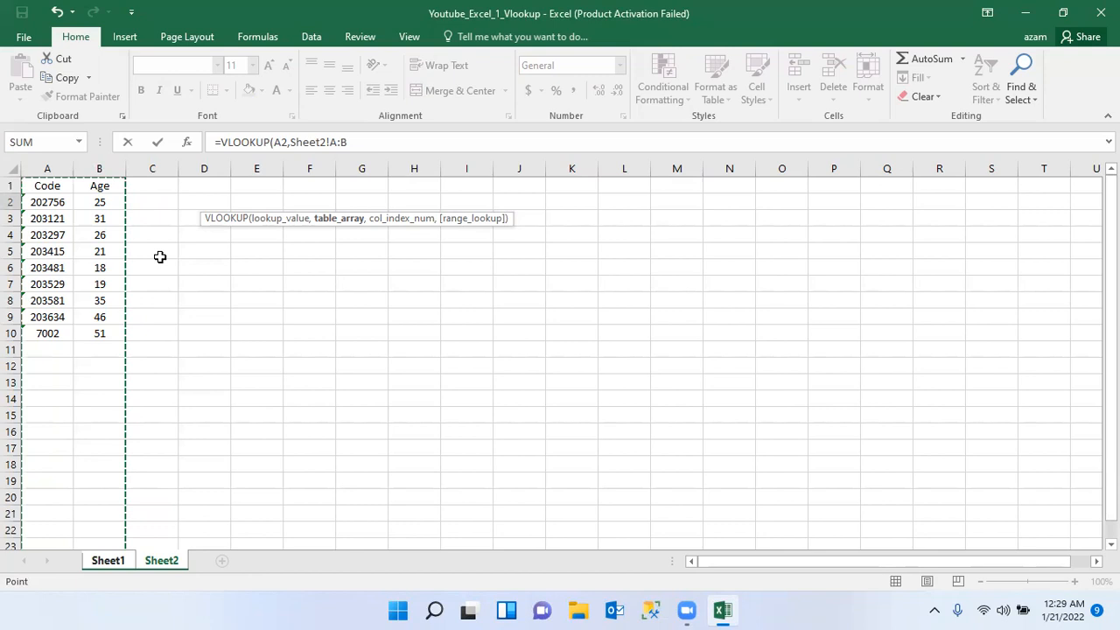
type(",")
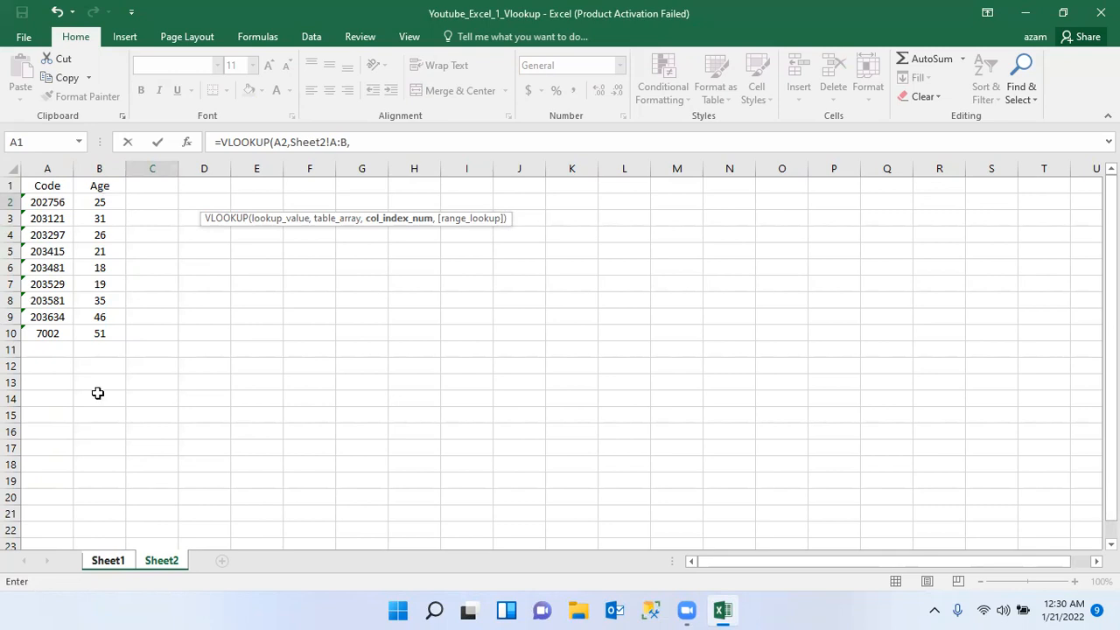
Step: Complete the VLOOKUP formula with column index 2 and FALSE for an exact match
key("alt+F4")
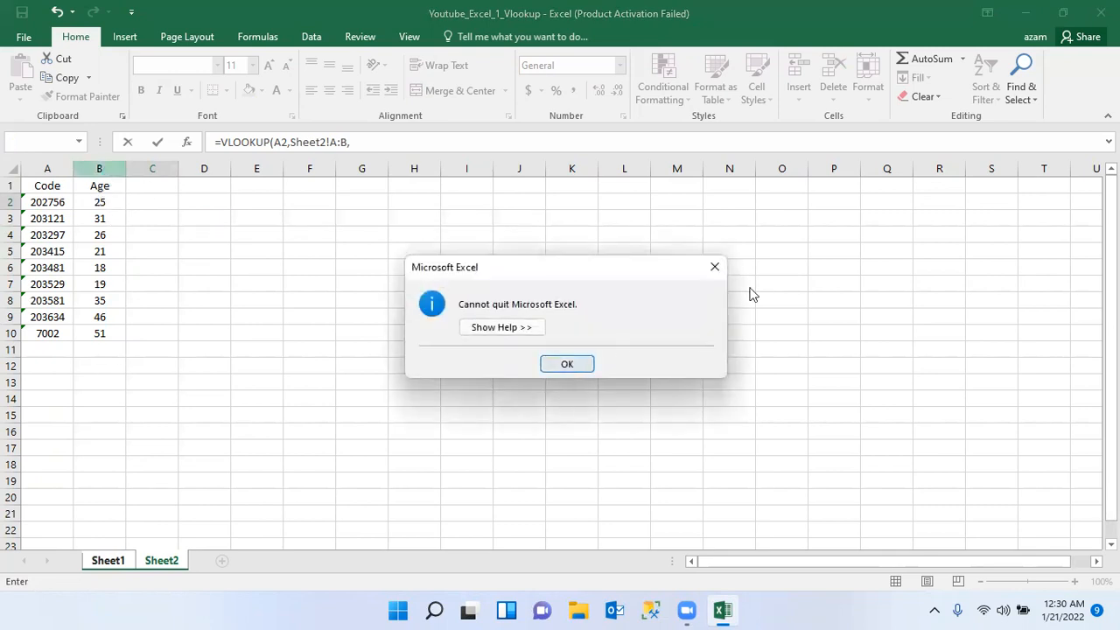
left_click(716, 267)
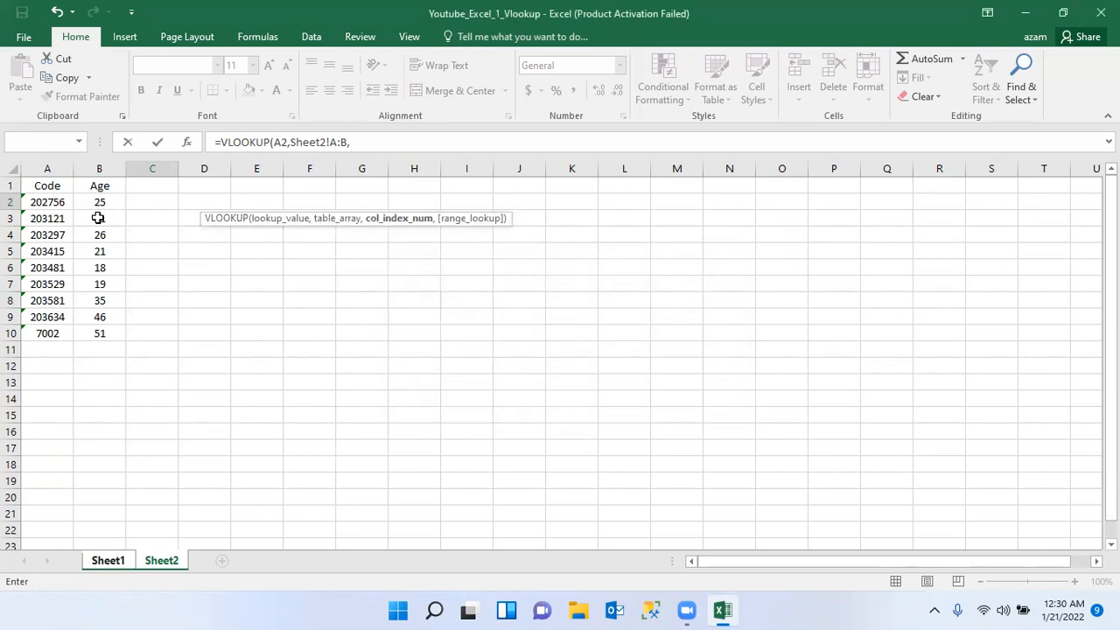
left_click(374, 145)
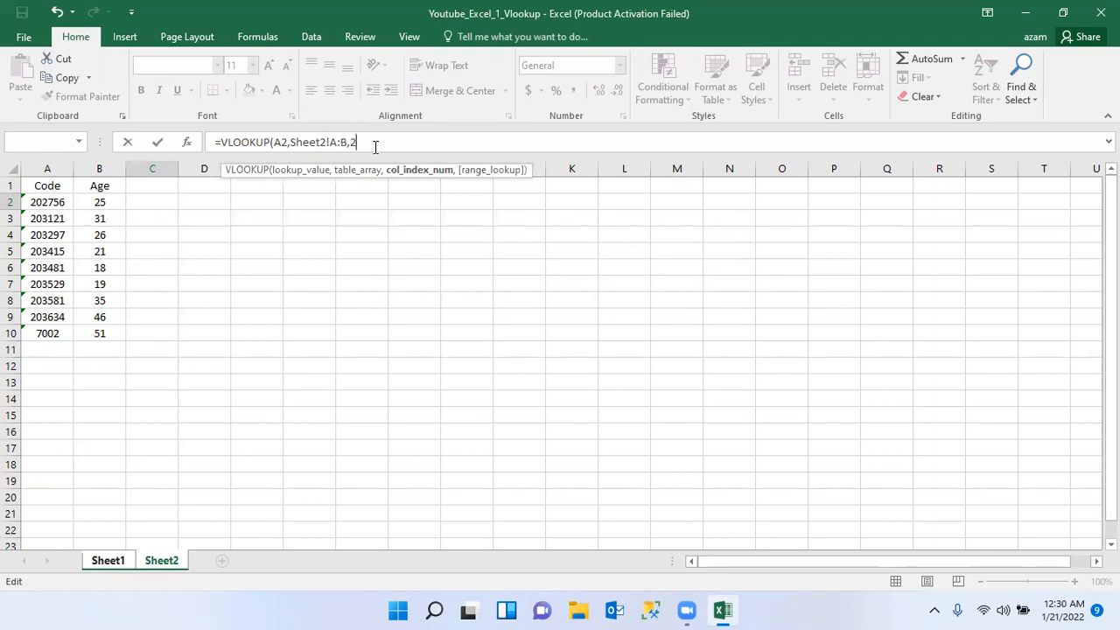
type(",")
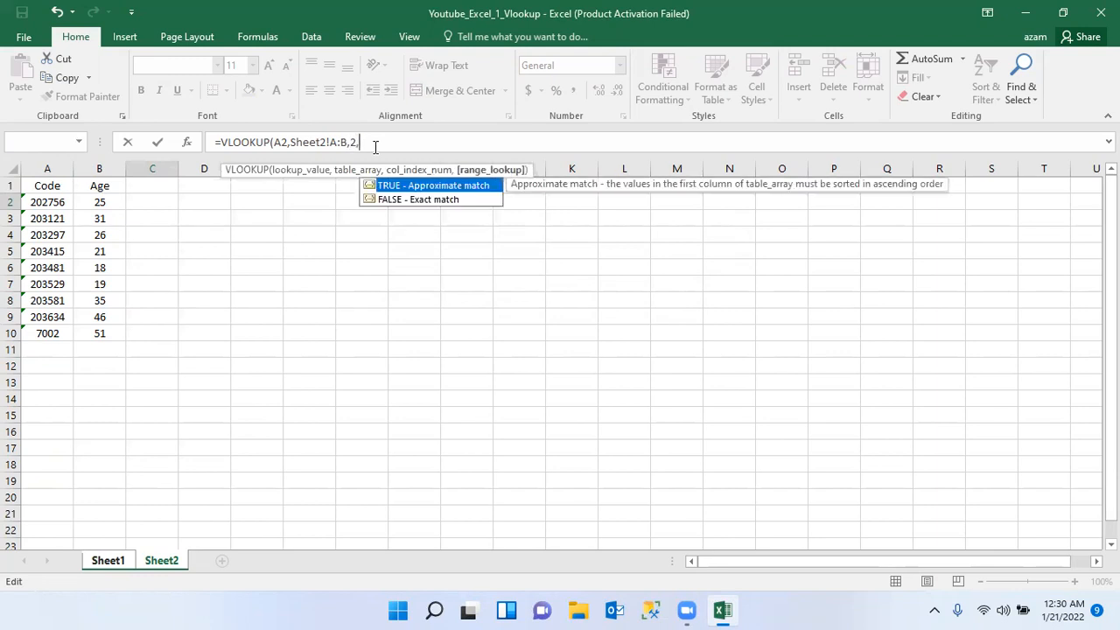
type("FALSE")
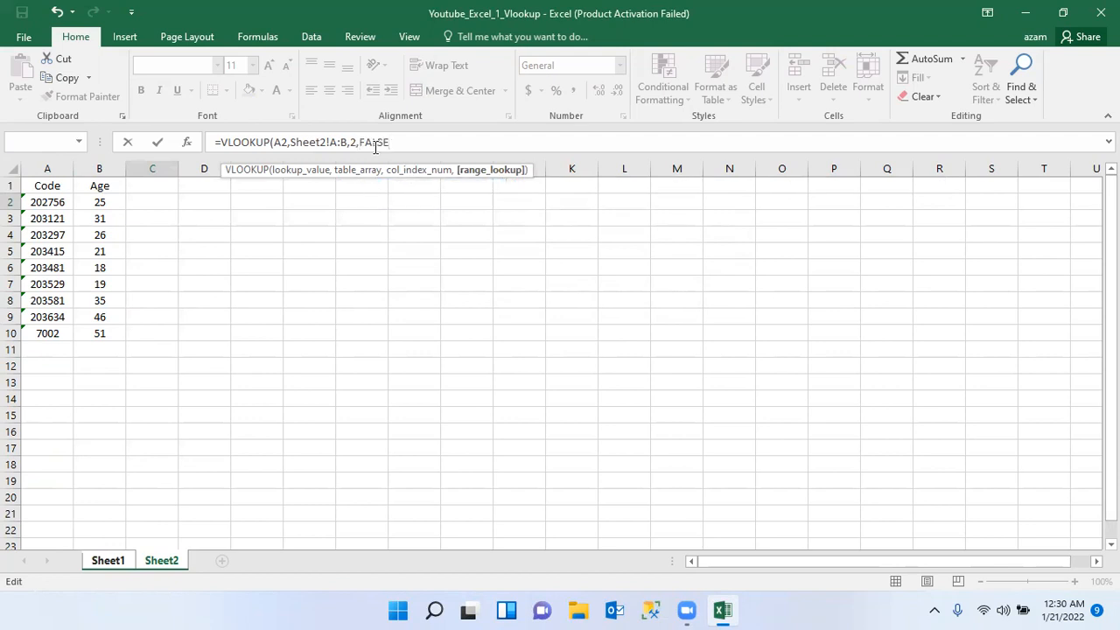
key("Return")
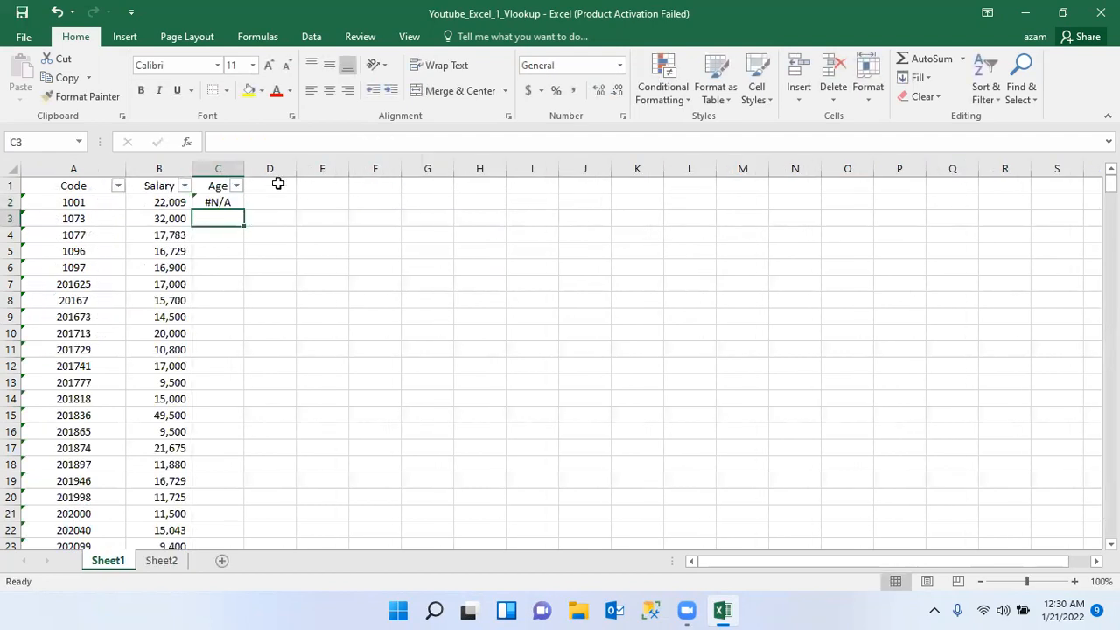
Step: Check the lookup result in C2 by looking for the code in A2 among the Sheet2 codes
left_click(229, 201)
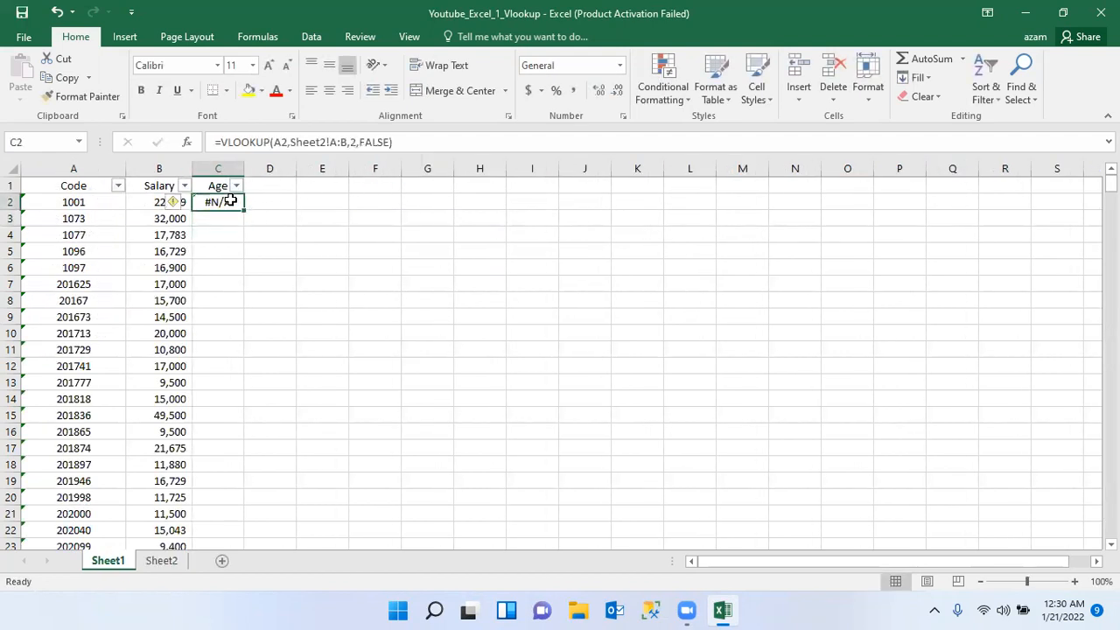
left_click(83, 203)
left_click(162, 561)
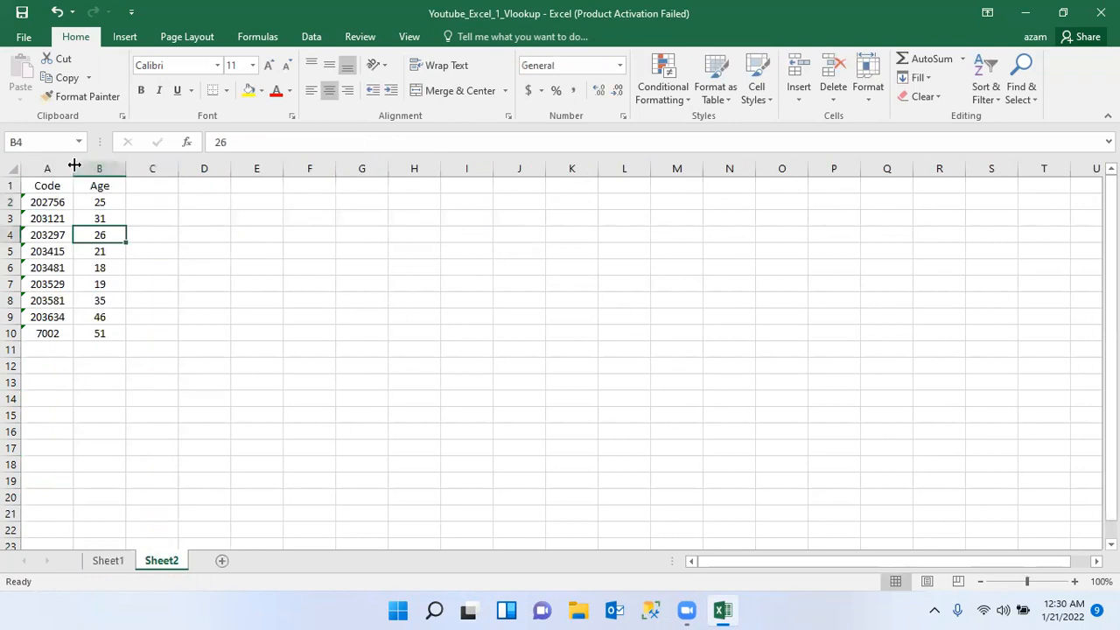
left_click(108, 561)
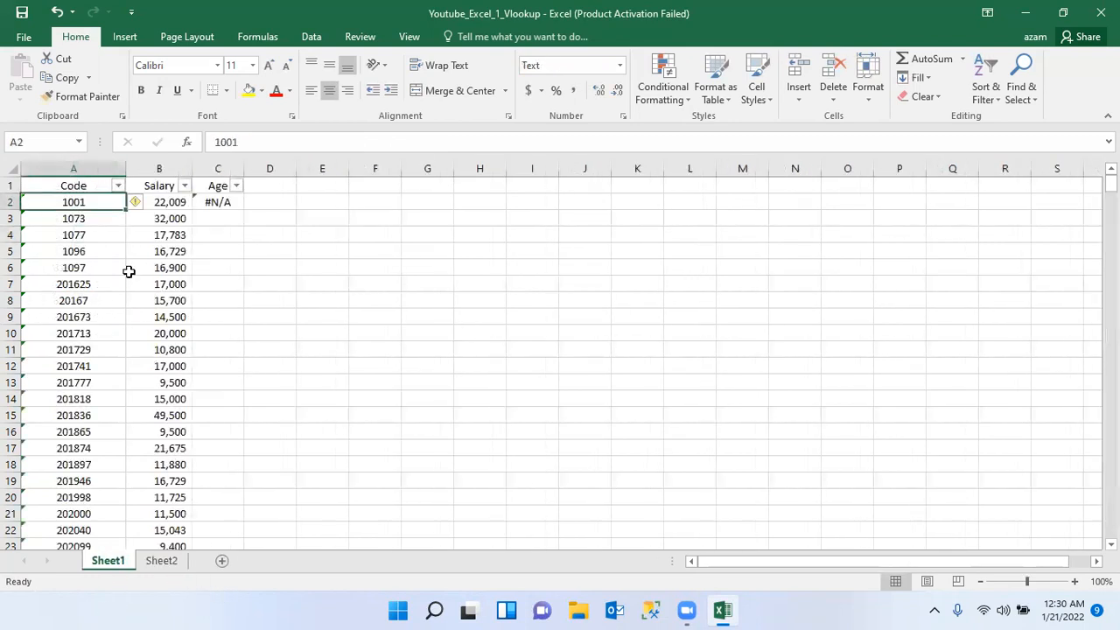
Step: Fill the VLOOKUP formula from C2 down the whole Age column and check the copied formulas in C8 and C15
left_click(228, 203)
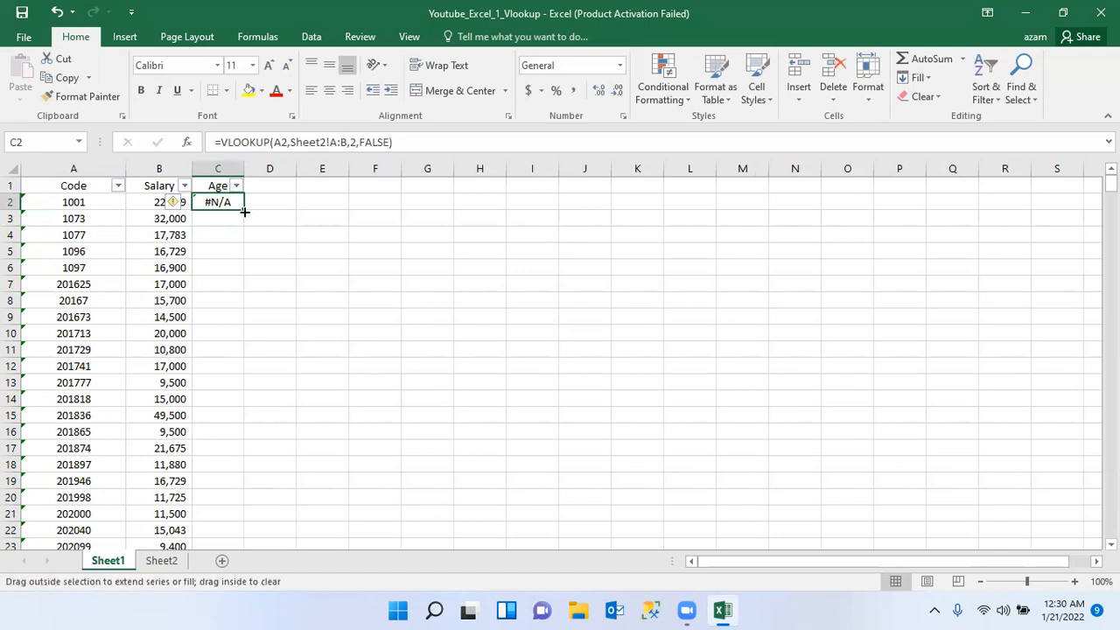
double_click(244, 211)
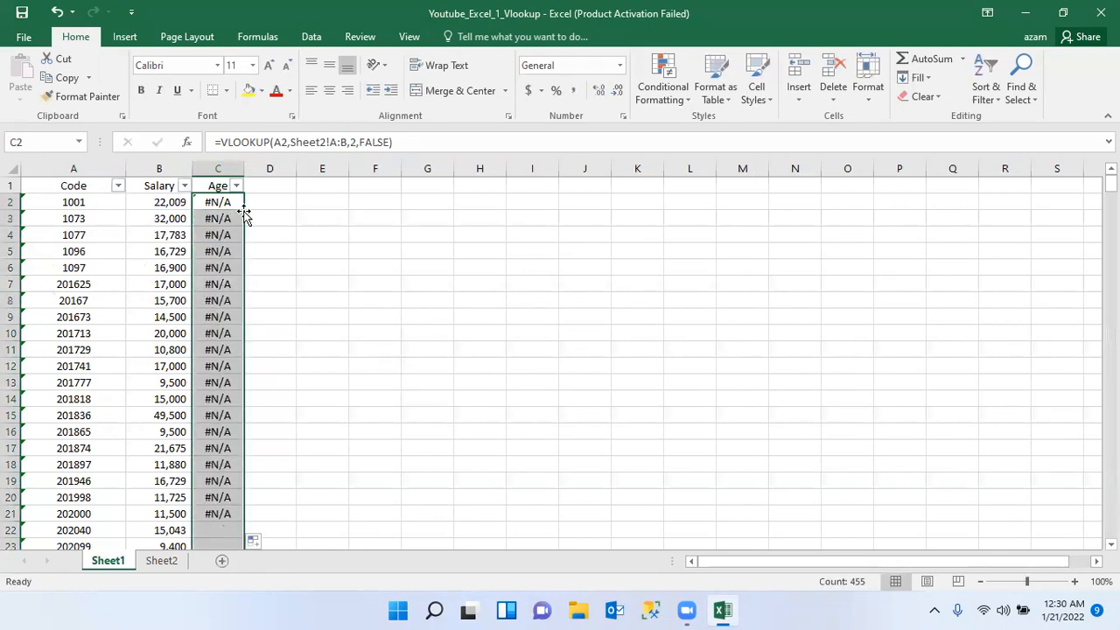
left_click(230, 300)
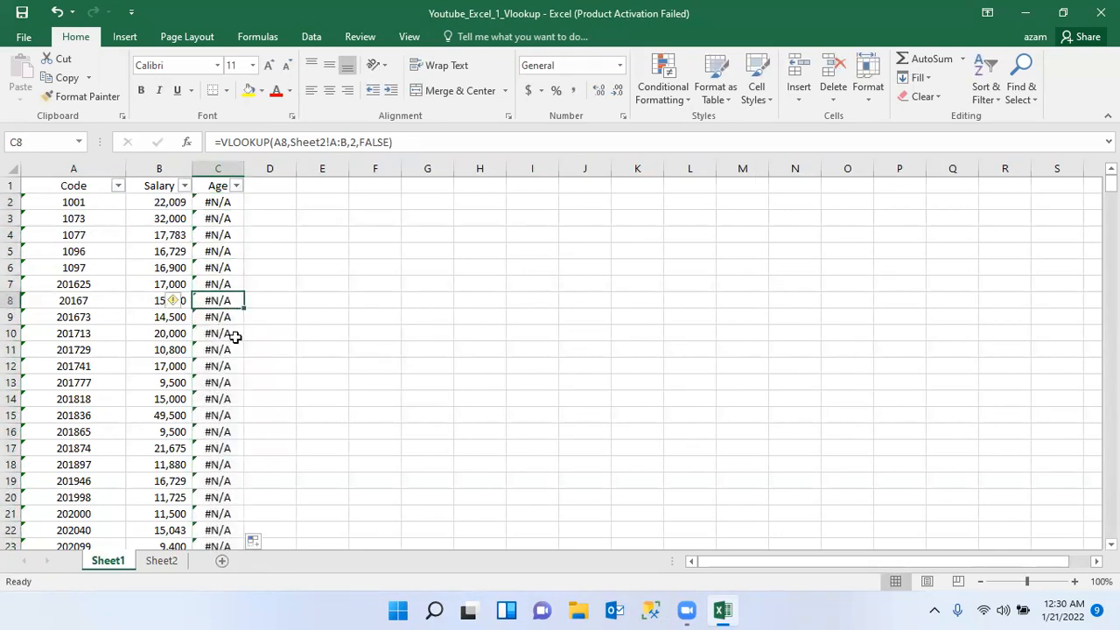
left_click(228, 416)
Step: Filter the Age column of Sheet1 to exclude the #N/A entries
left_click(237, 187)
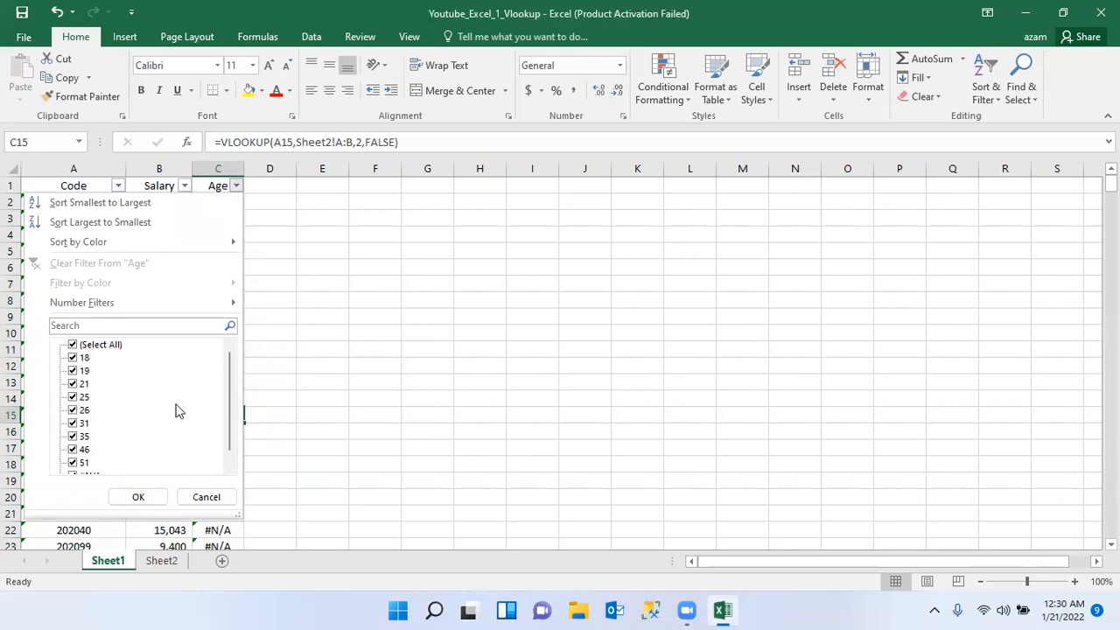
left_click_drag(230, 382, 230, 412)
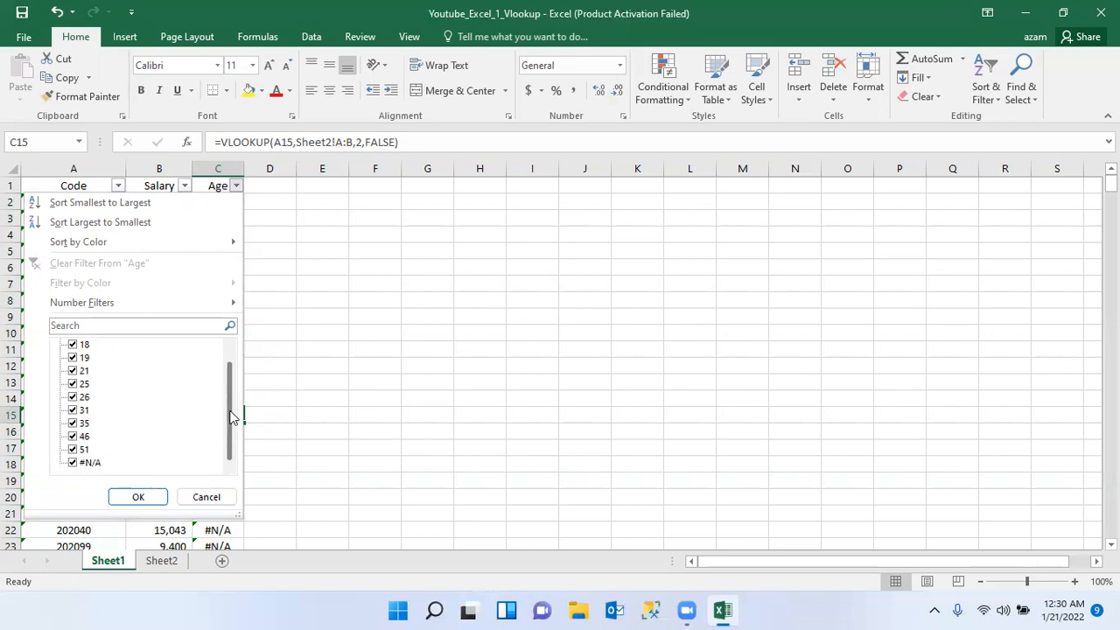
left_click(73, 463)
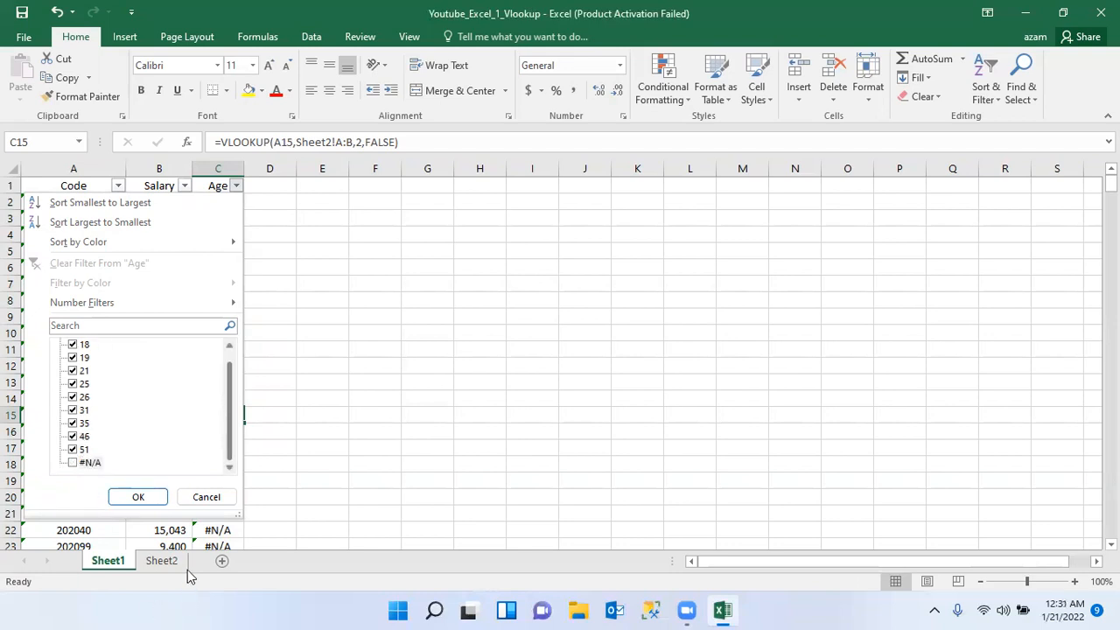
left_click(145, 497)
left_click(246, 353)
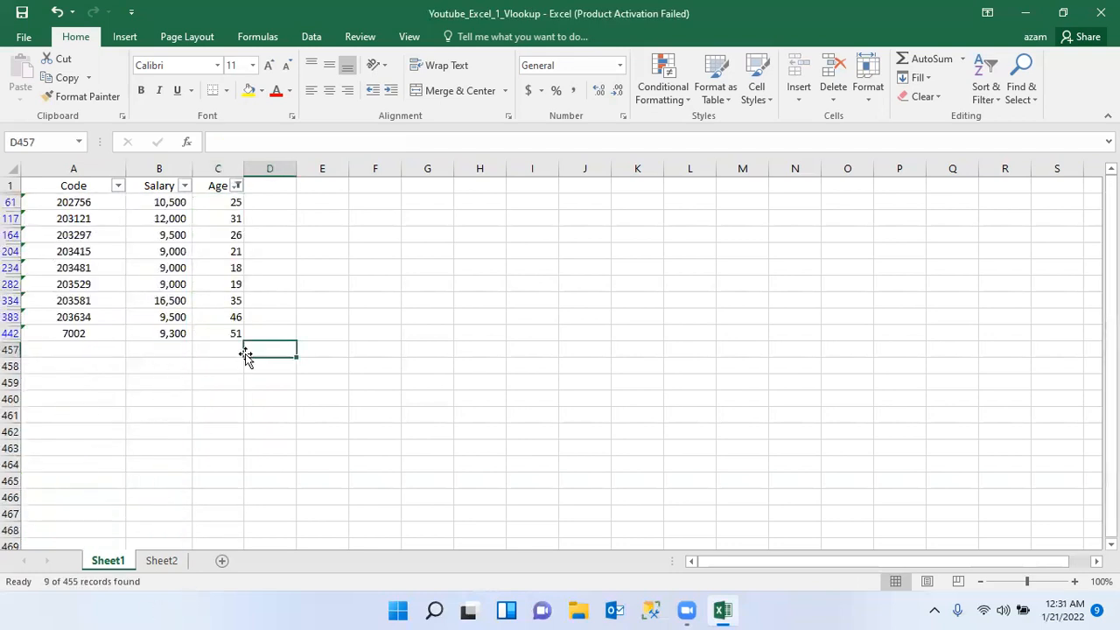
Step: Compare the filtered codes and ages in Sheet1 with the Sheet2 list, and inspect the first filtered row and its Age formula
left_click(81, 203)
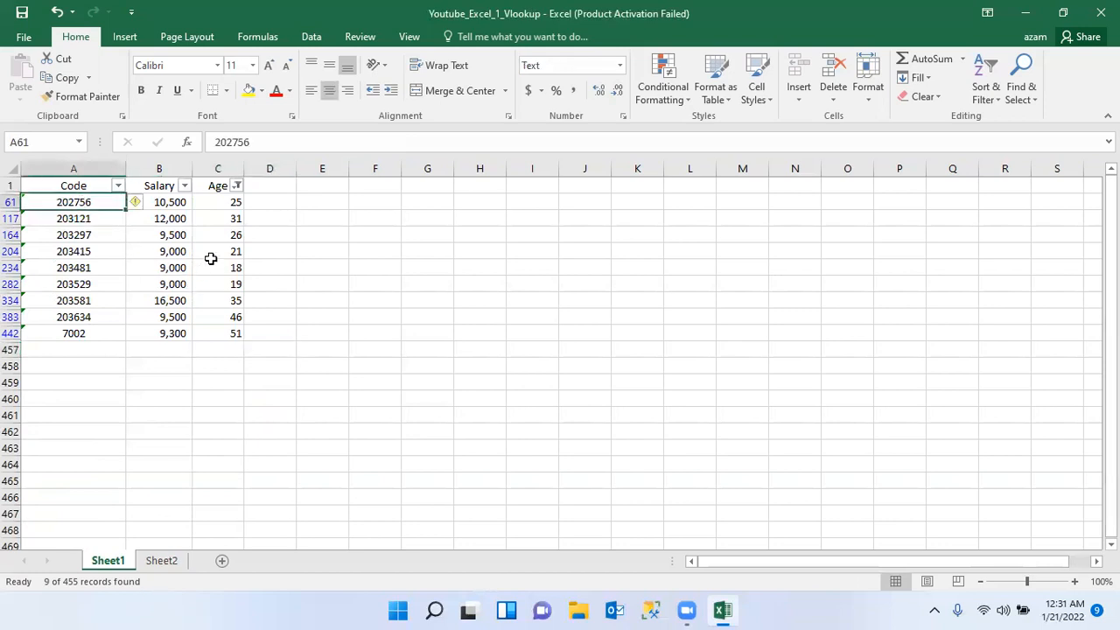
left_click(166, 565)
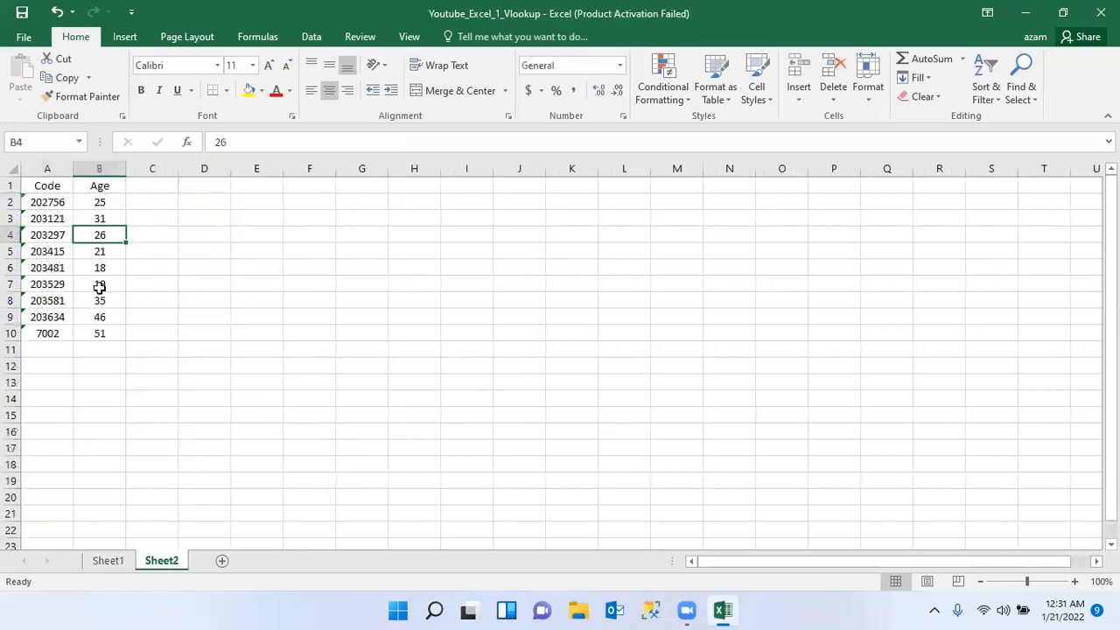
left_click(115, 563)
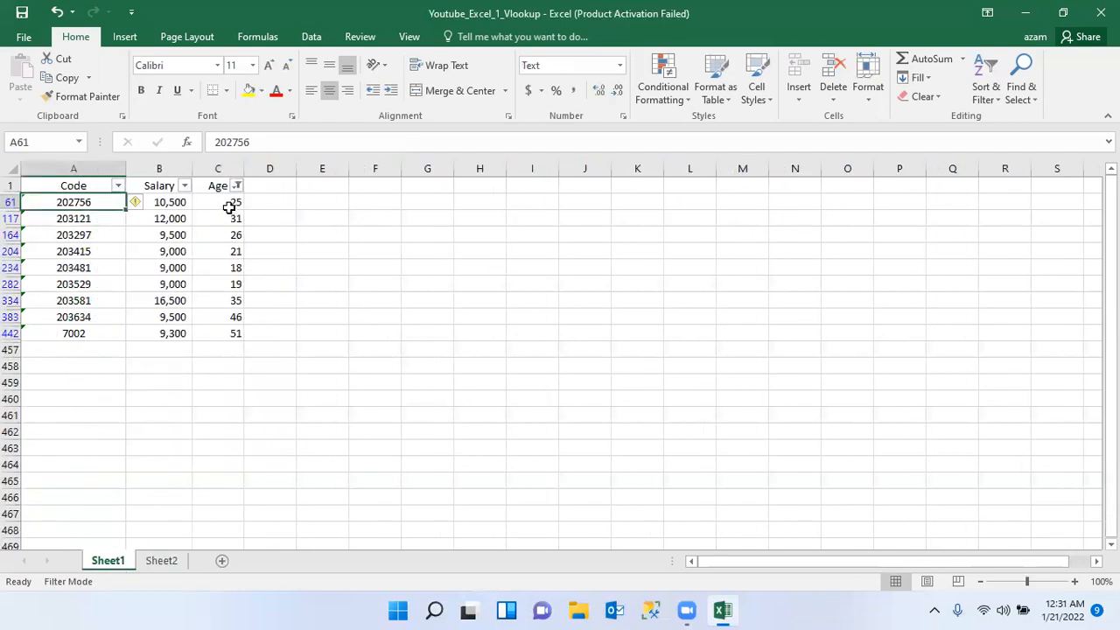
left_click_drag(80, 203, 248, 202)
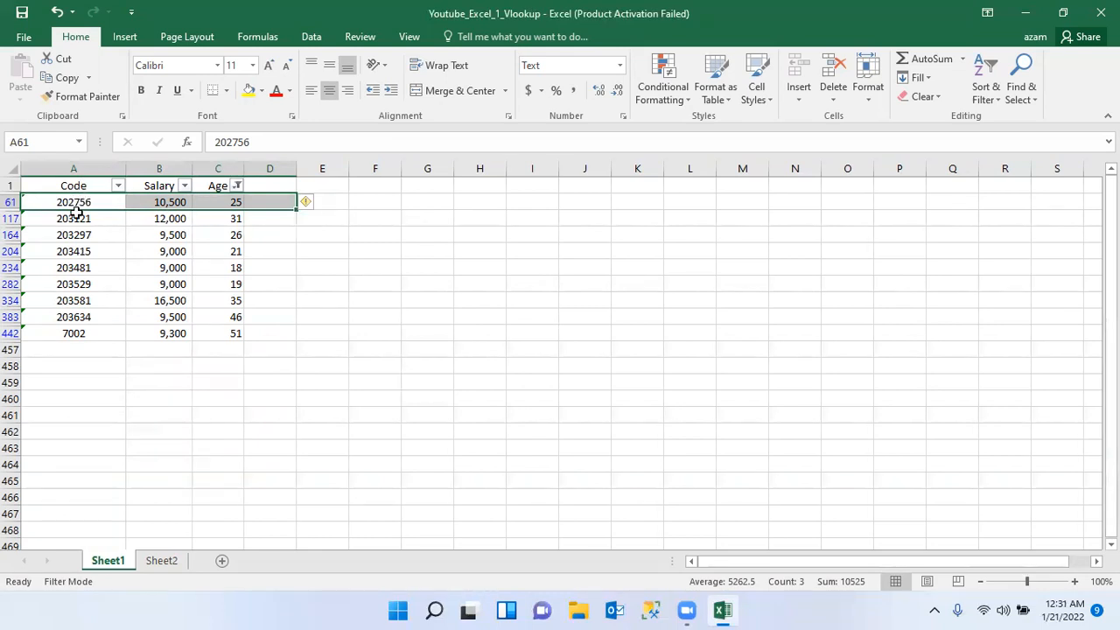
left_click(227, 202)
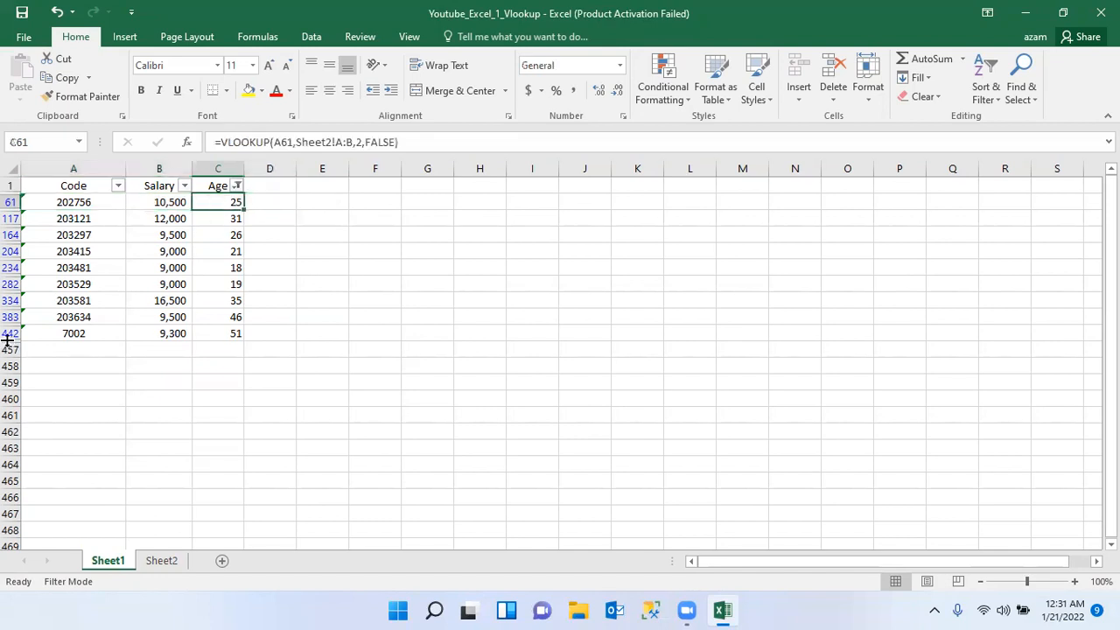